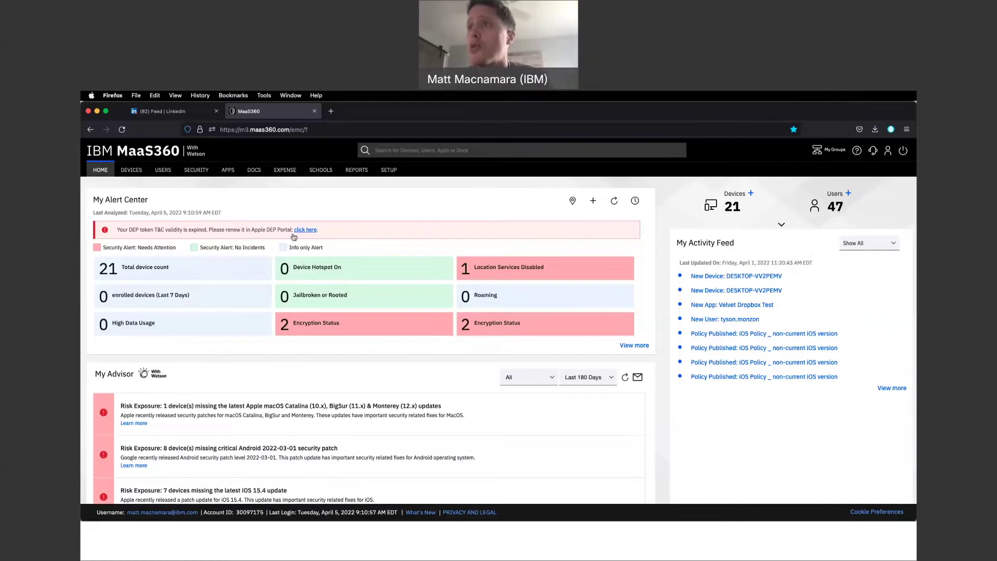
- Open the App Catalog and browse the Add menu's iOS, Android, Windows and macOS app types
click(228, 171)
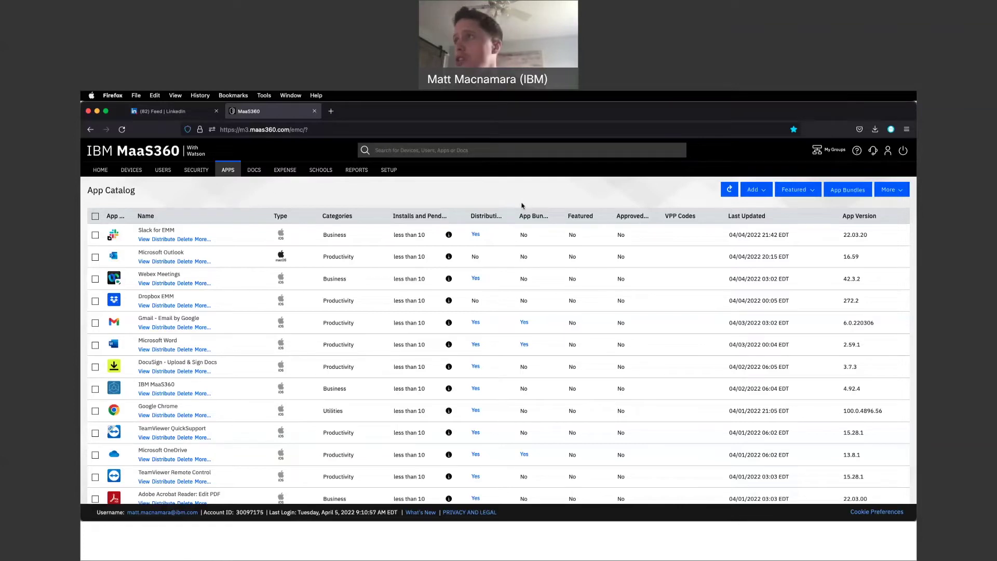
click(763, 193)
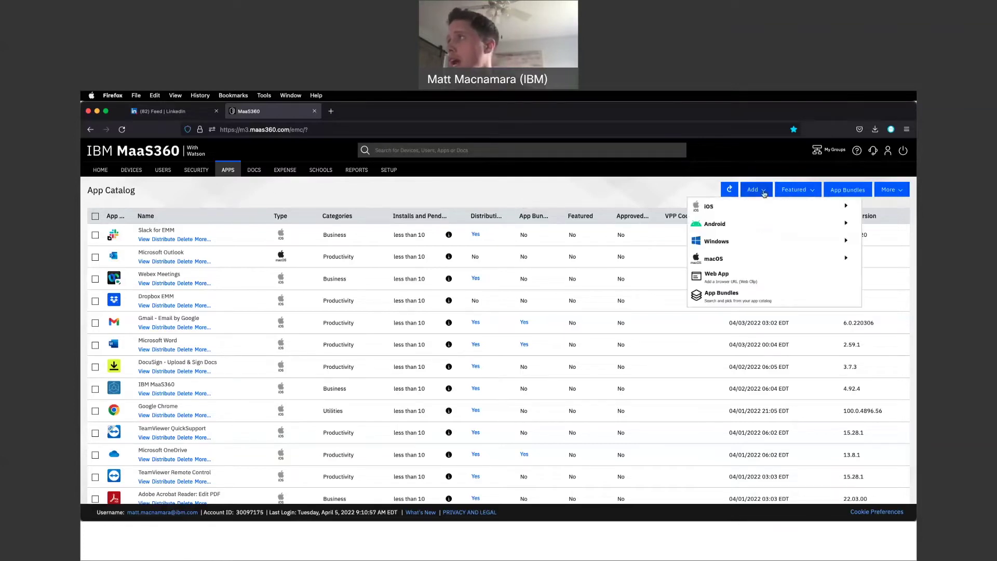
click(741, 208)
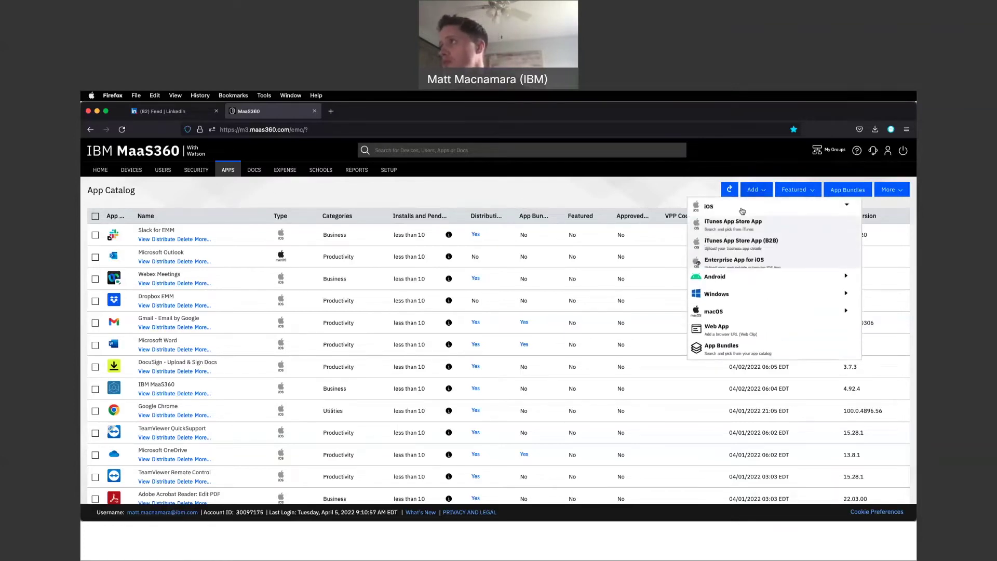
click(744, 278)
click(733, 319)
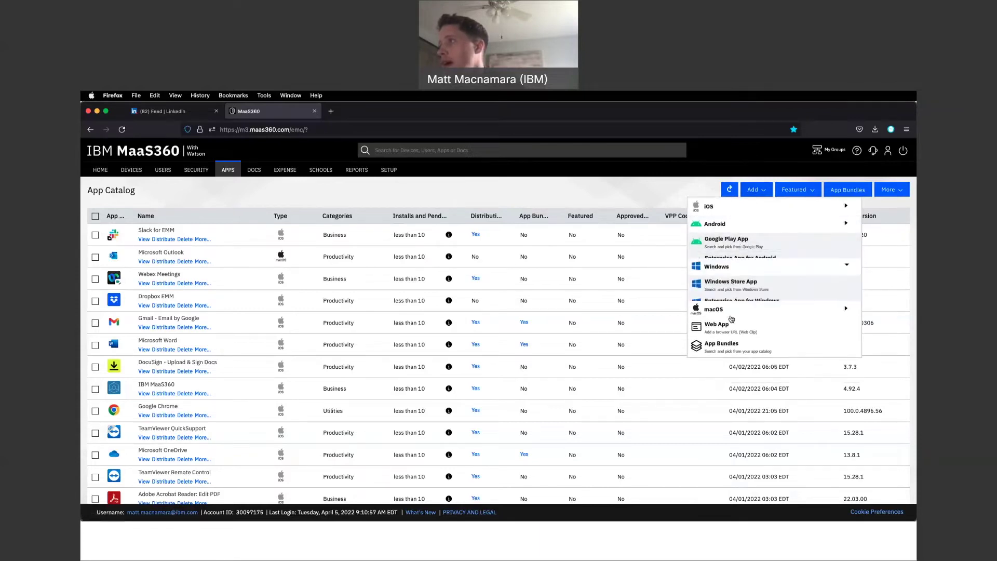
click(735, 297)
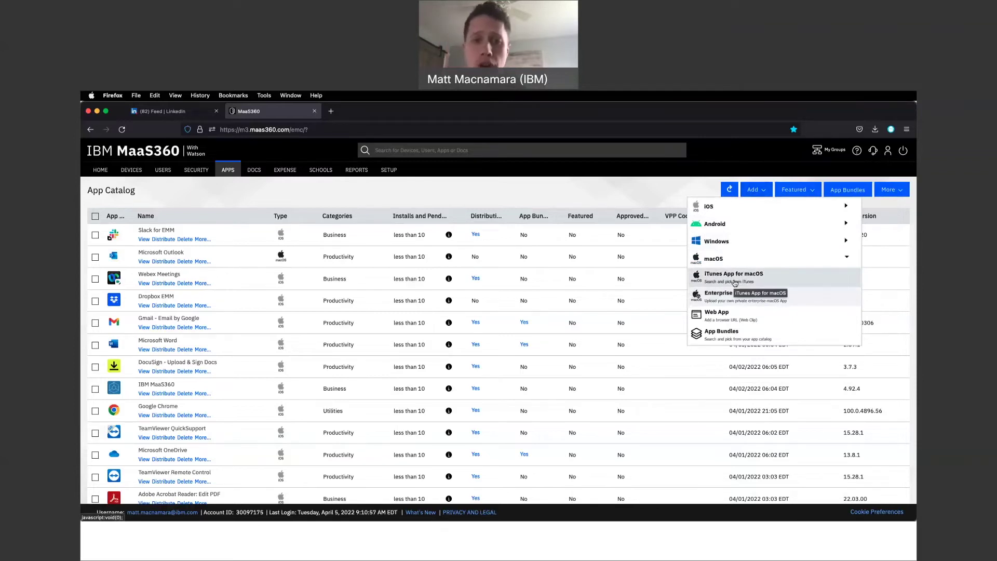
click(717, 207)
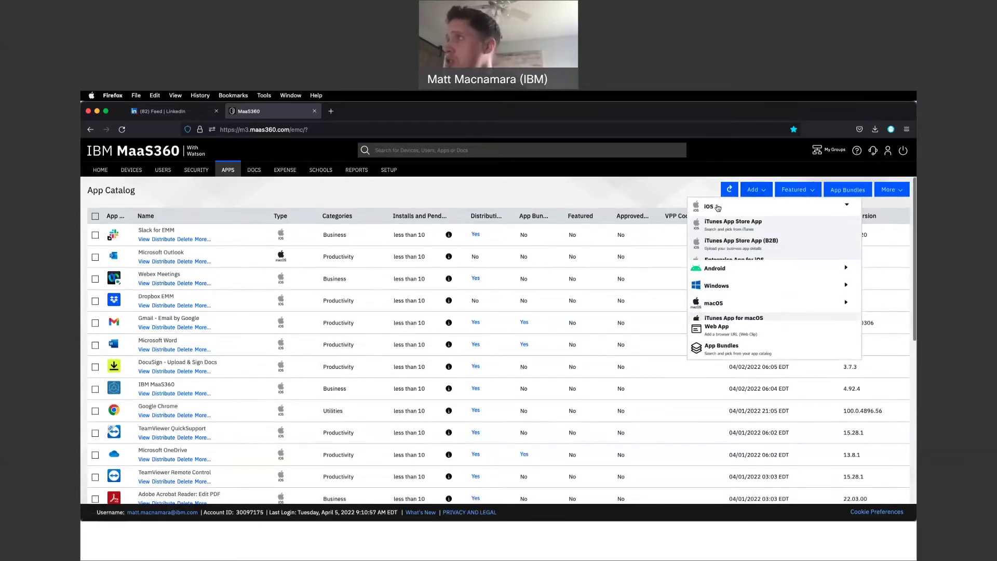
- Start an iTunes App Store app, search 'slack' and pick Slack
click(733, 224)
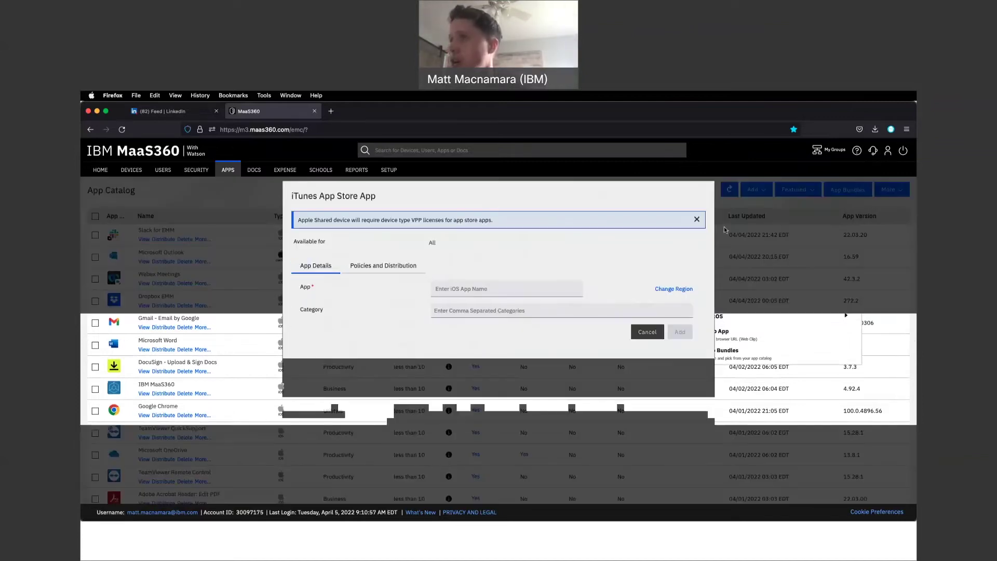
click(482, 291)
text(slack)
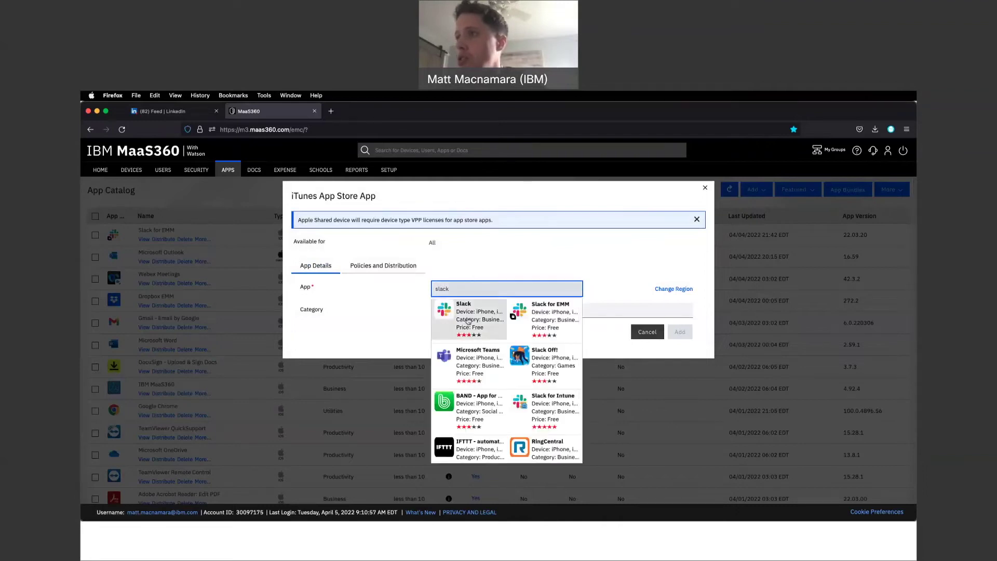
click(466, 317)
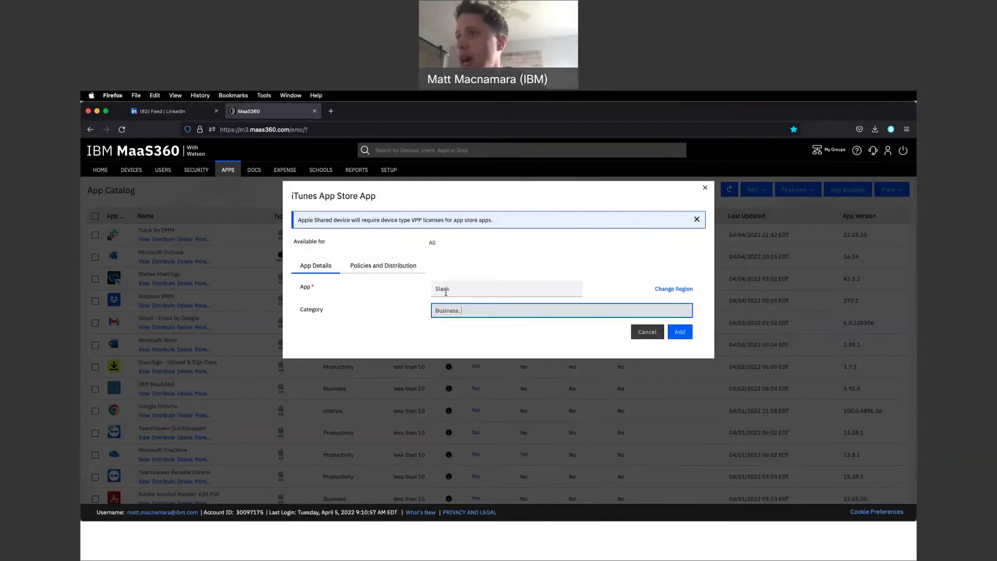
- Distribute Slack to the All Devices group with Install Automatically, and add it to the catalog
click(378, 267)
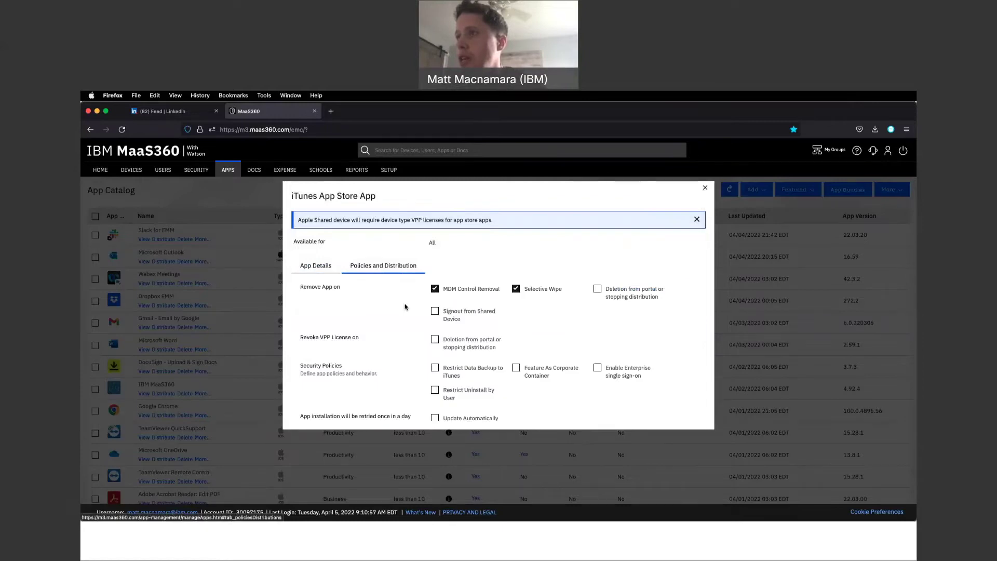
scroll(408, 311, down, 1)
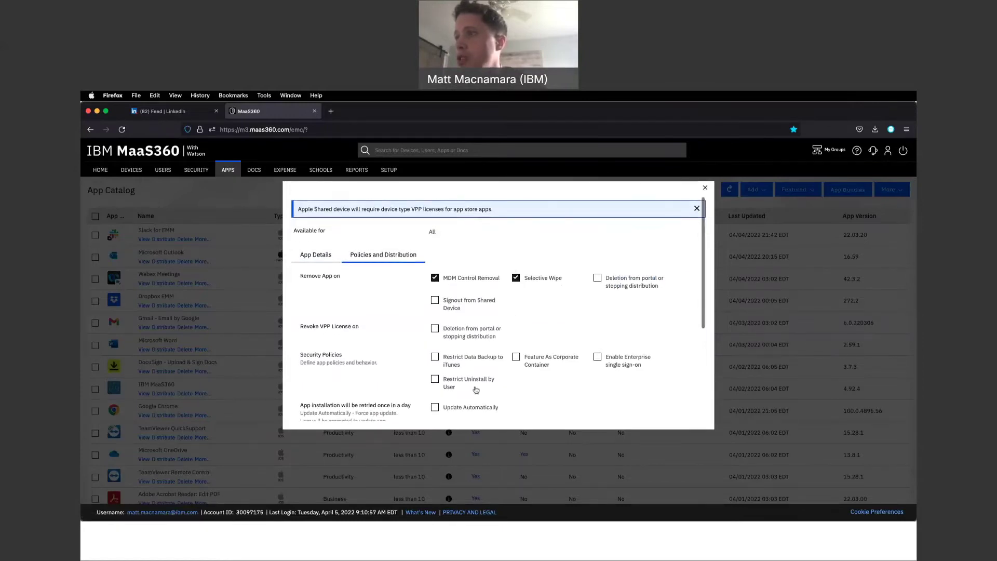
scroll(476, 390, down, 5)
scroll(469, 365, down, 1)
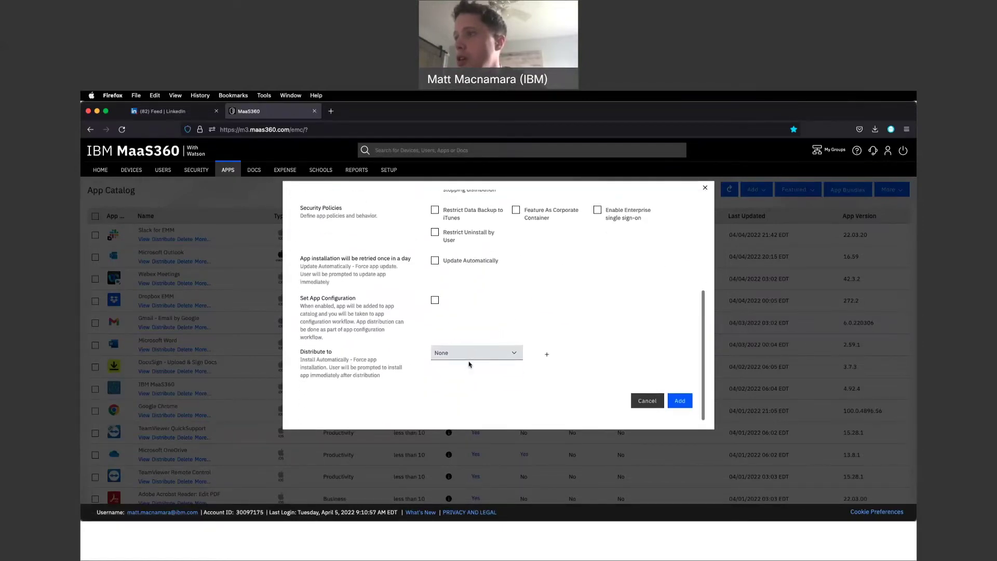
click(497, 356)
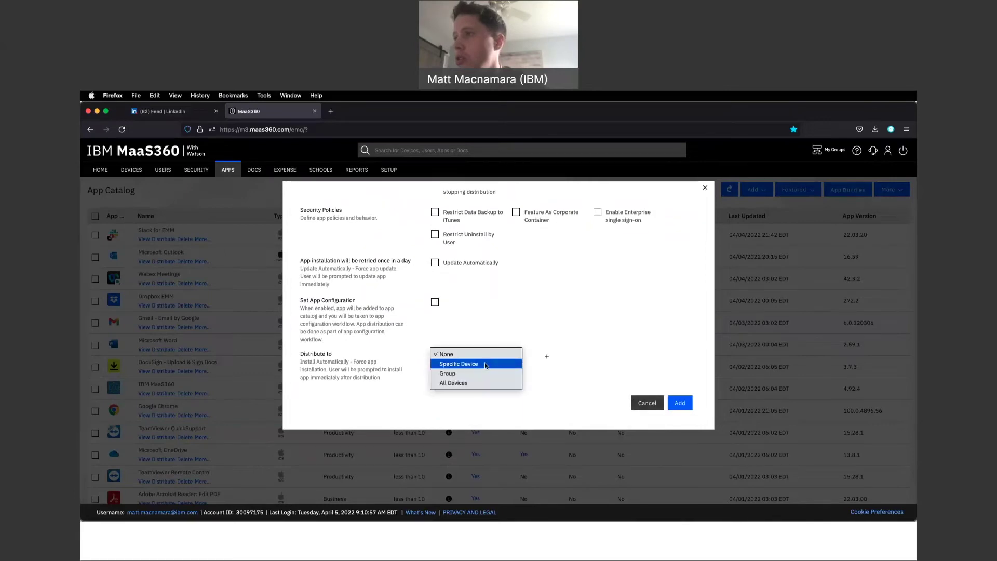
click(465, 376)
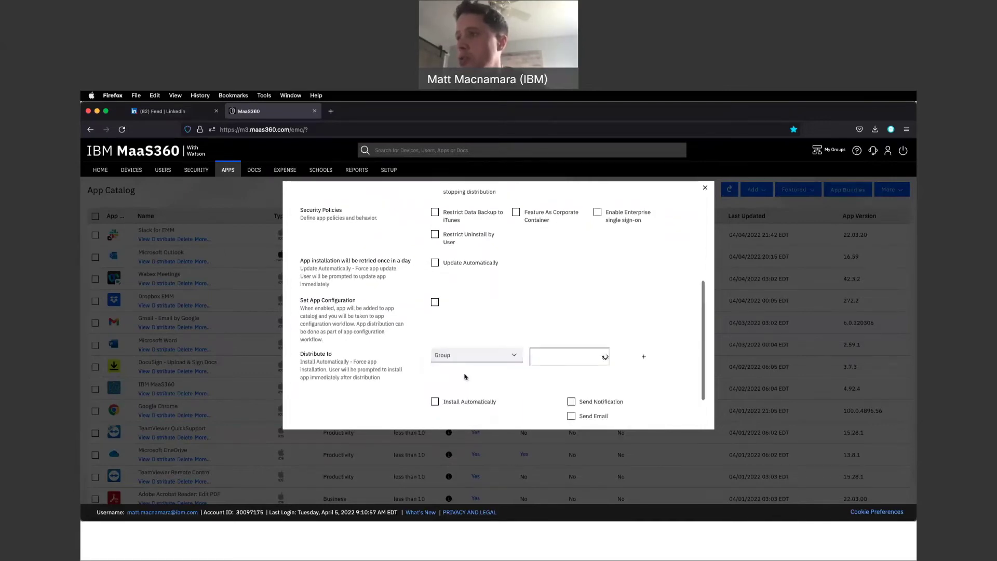
click(437, 402)
scroll(436, 401, down, 2)
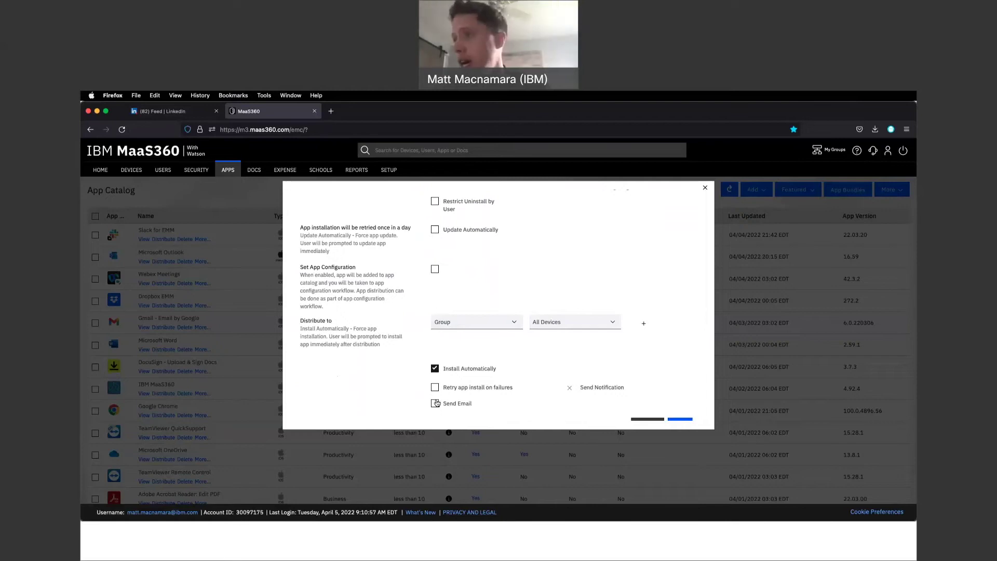
scroll(436, 403, down, 1)
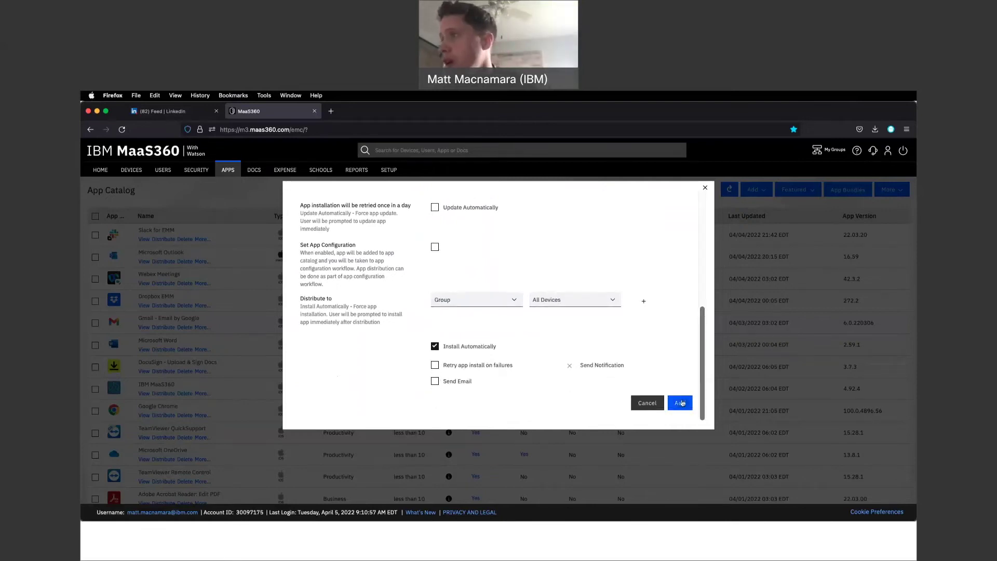
click(679, 403)
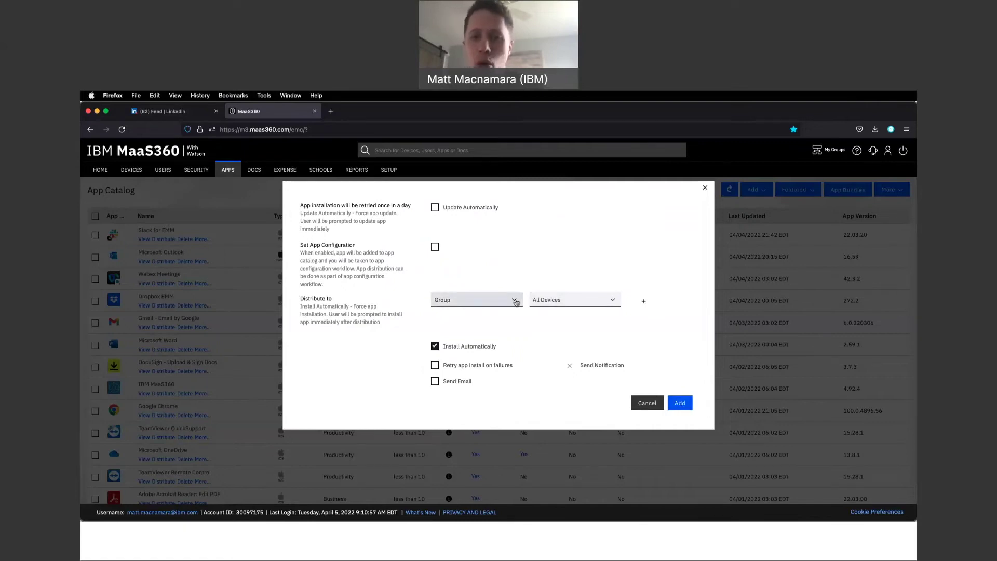
click(704, 188)
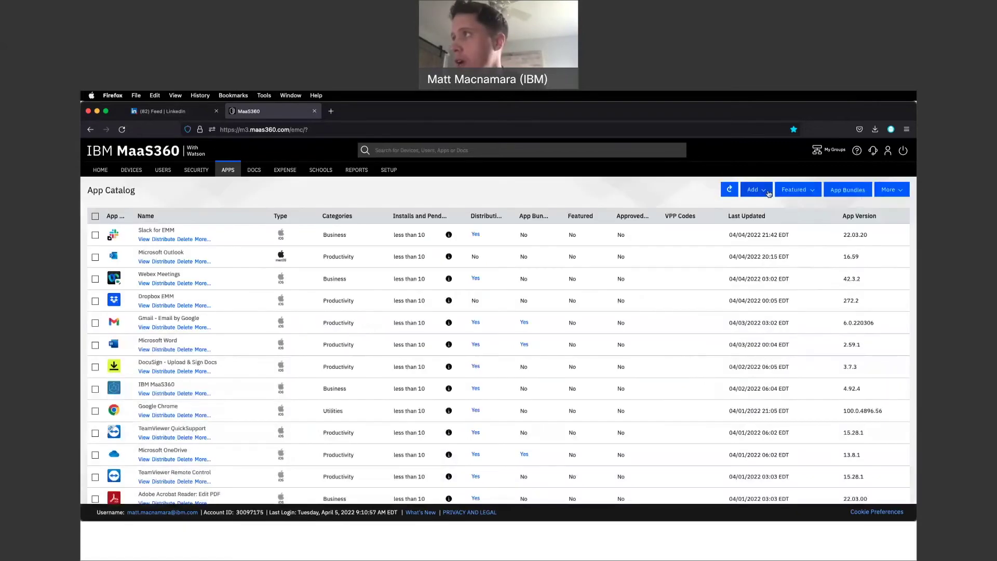
click(769, 193)
- Review the Enterprise App for iOS distribution options, leave them at None, and close it
click(754, 265)
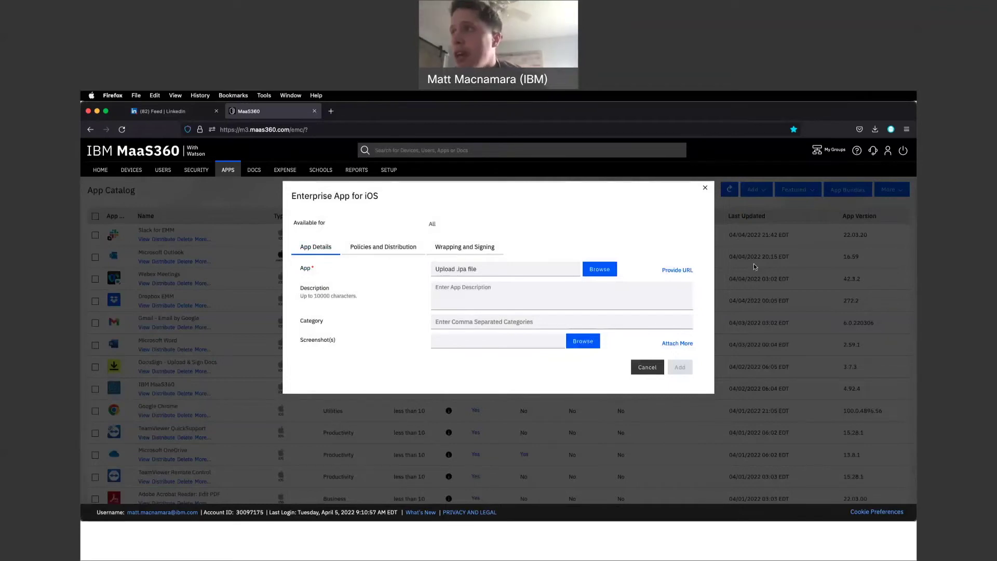
click(384, 247)
scroll(502, 327, down, 2)
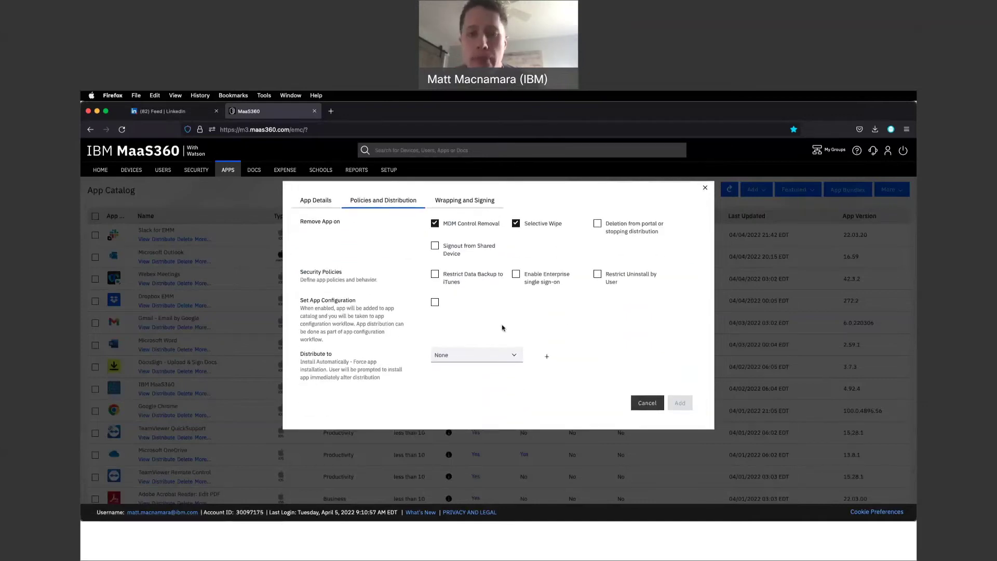
click(494, 351)
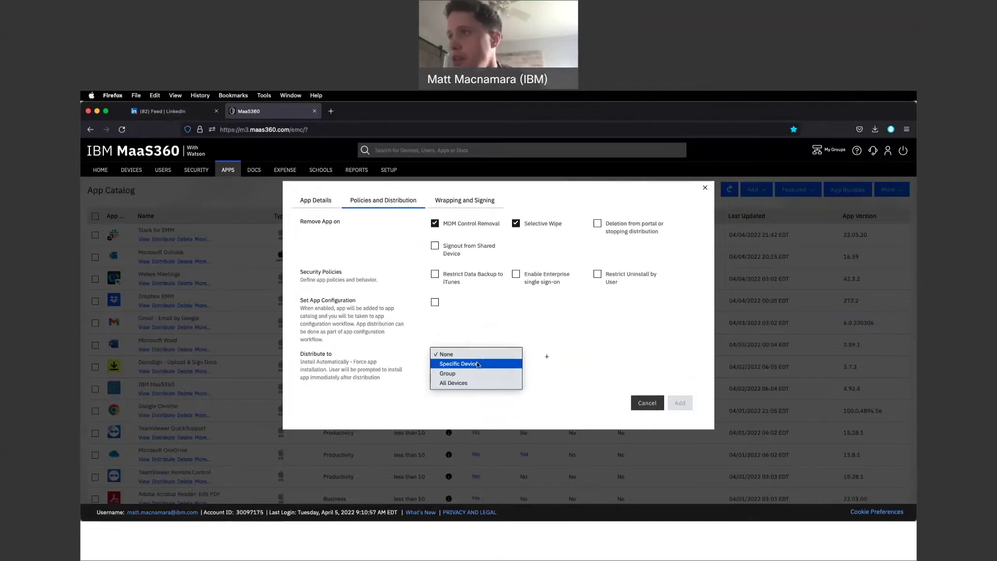
click(599, 398)
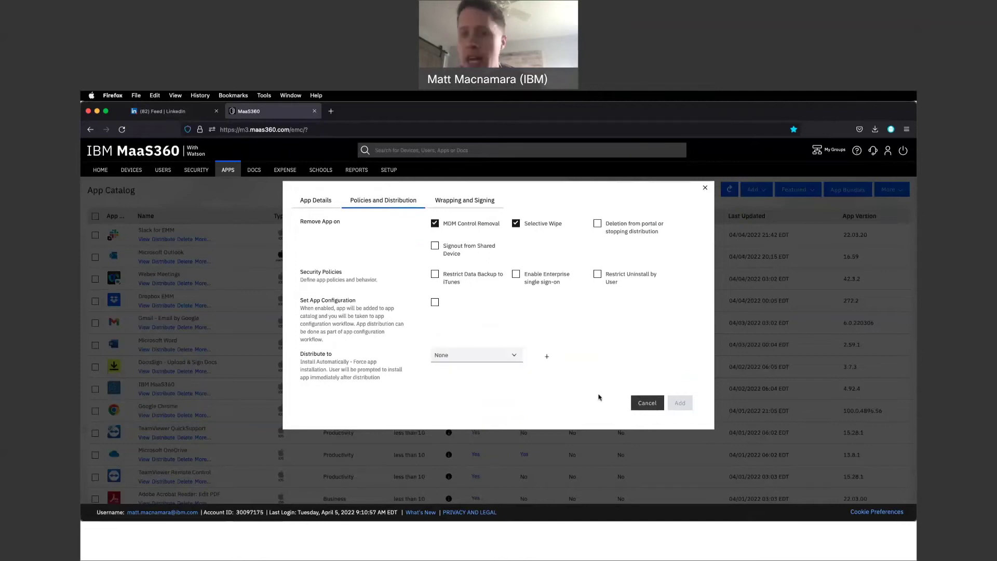
click(705, 187)
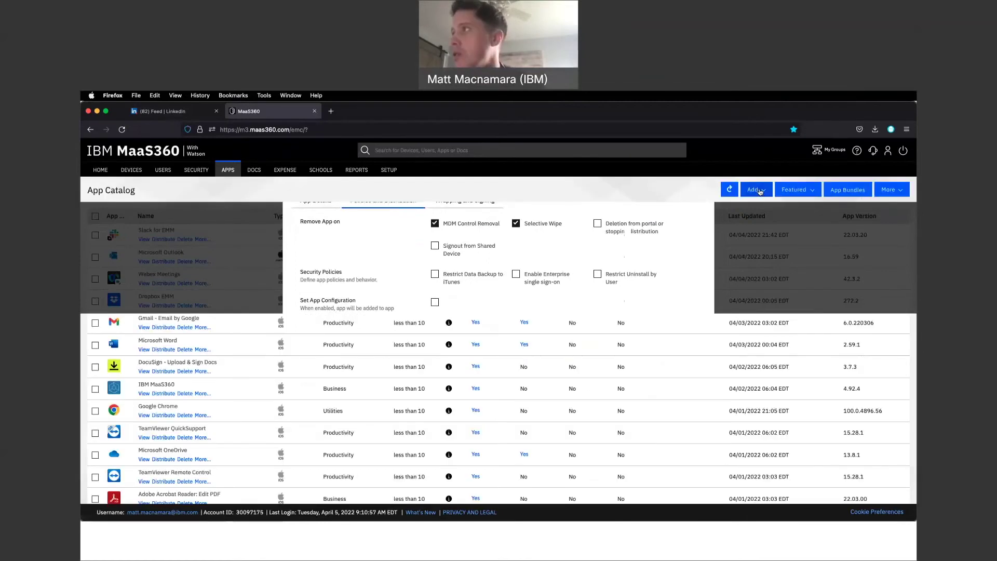
- Open the Enterprise App for Android upload form, then cancel it without adding anything
click(755, 189)
click(737, 281)
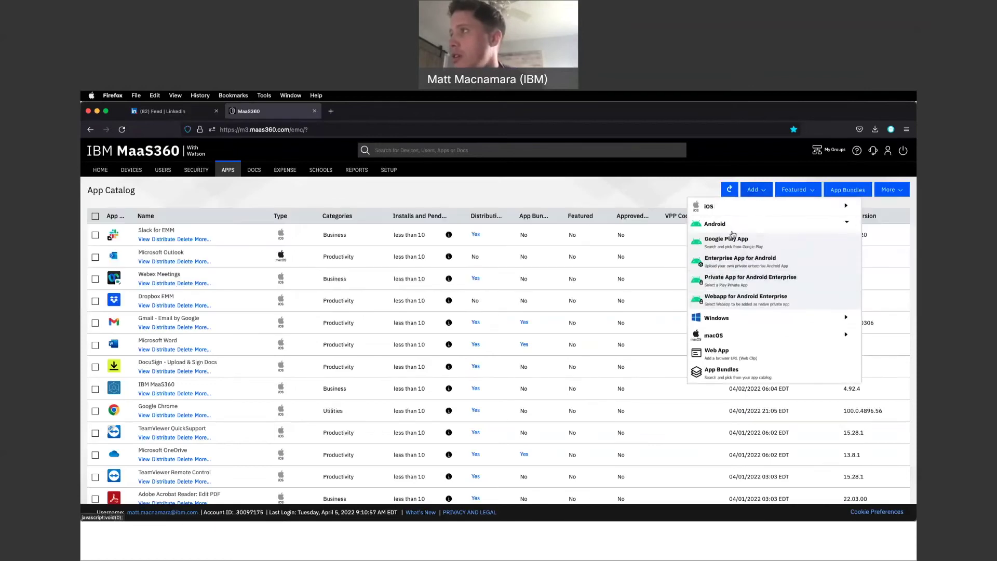
click(735, 261)
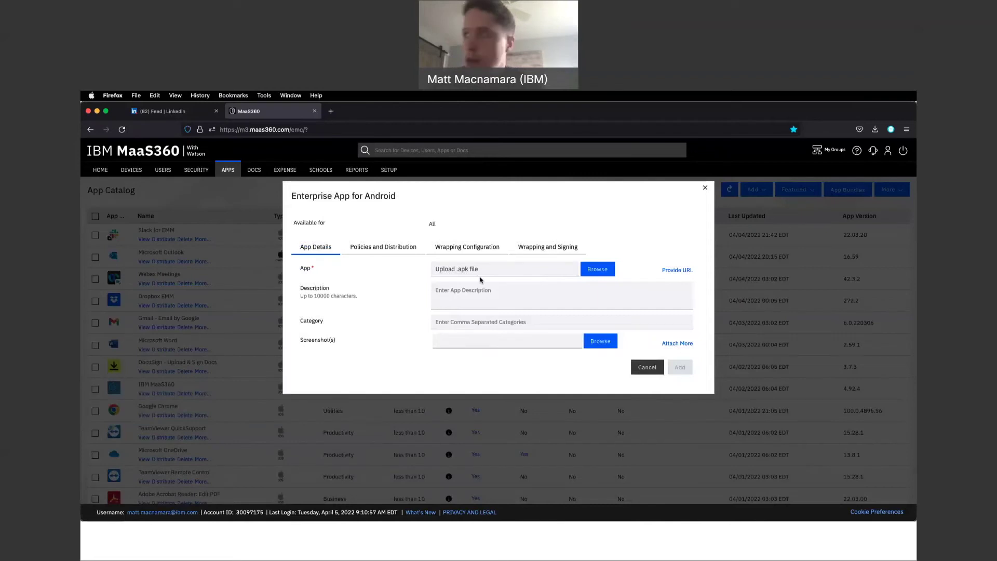
click(647, 368)
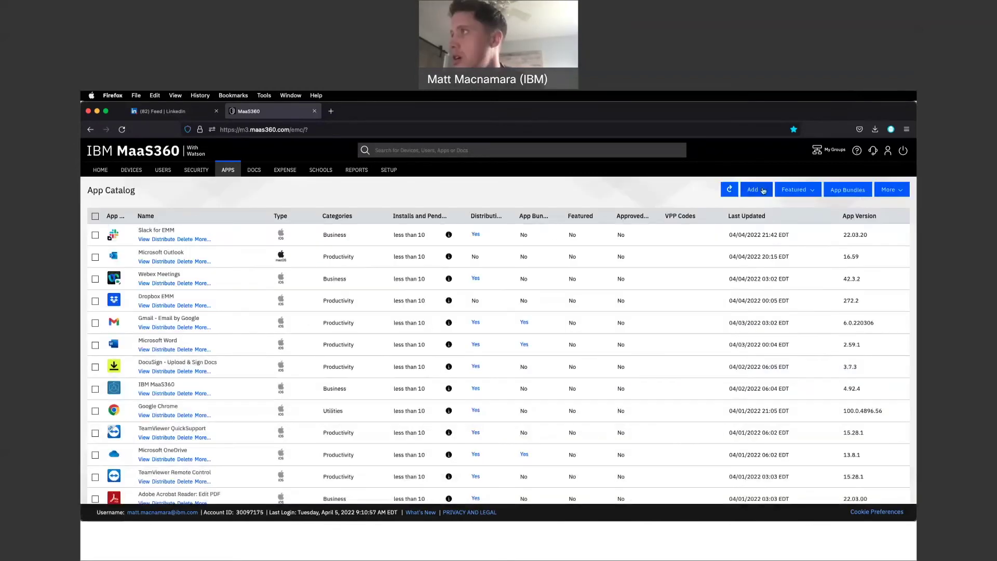
click(757, 189)
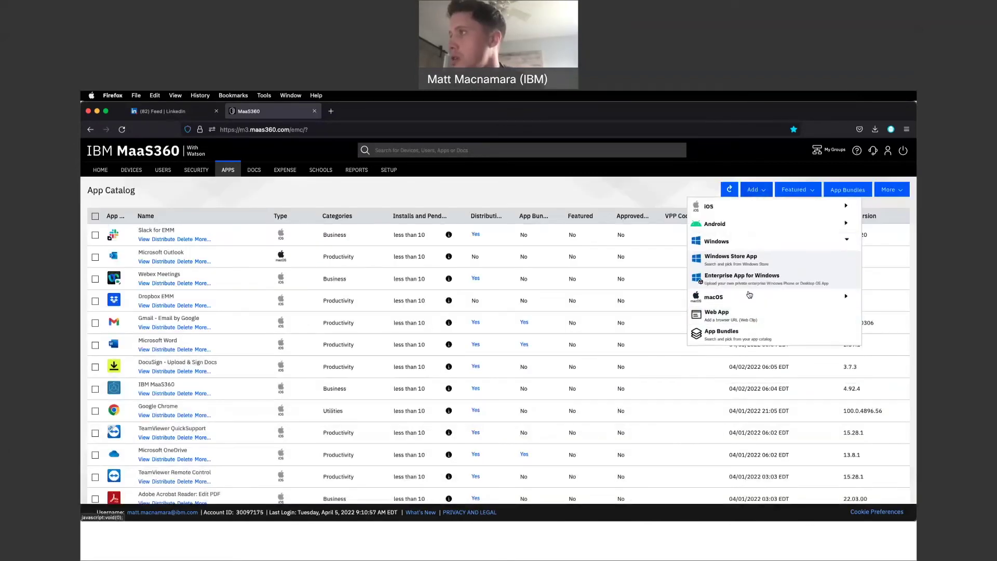
click(743, 281)
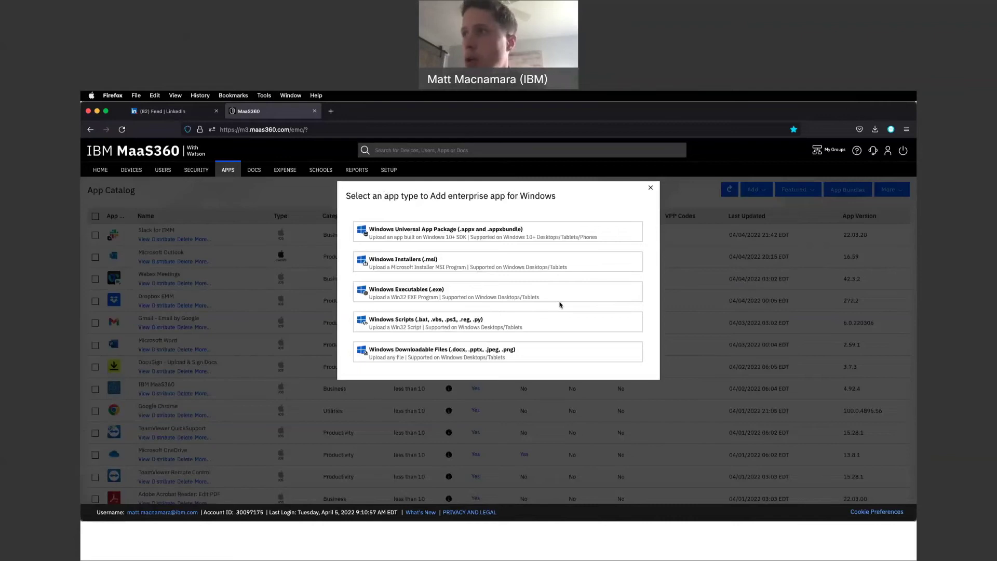
click(446, 297)
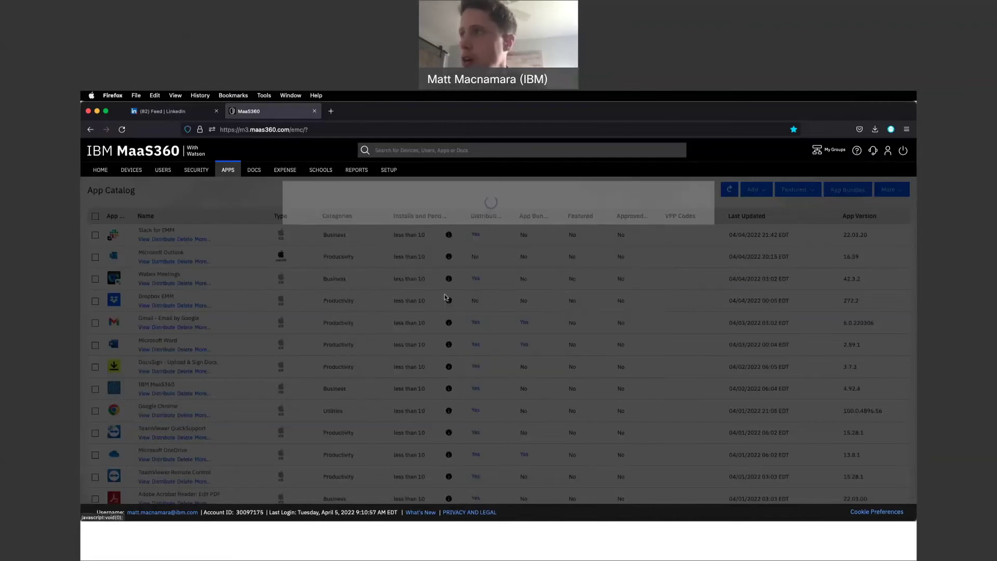
scroll(425, 336, down, 3)
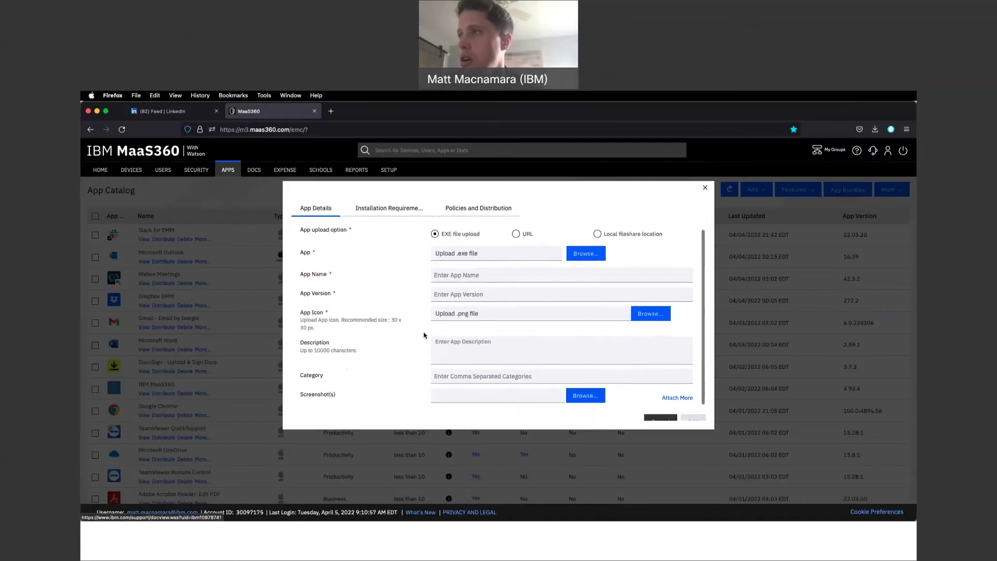
scroll(423, 335, up, 2)
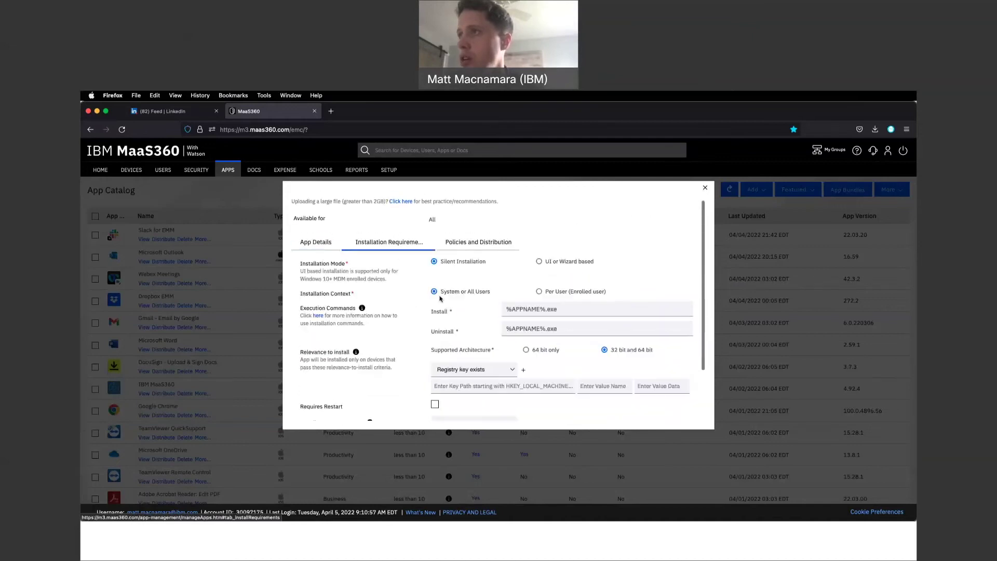
scroll(446, 307, down, 1)
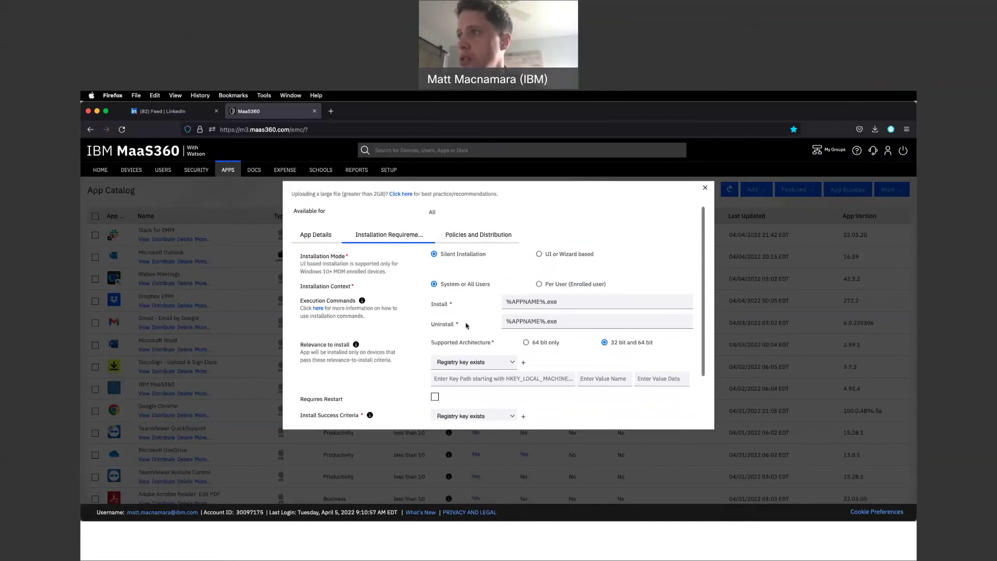
scroll(452, 260, down, 2)
scroll(462, 261, up, 3)
click(464, 261)
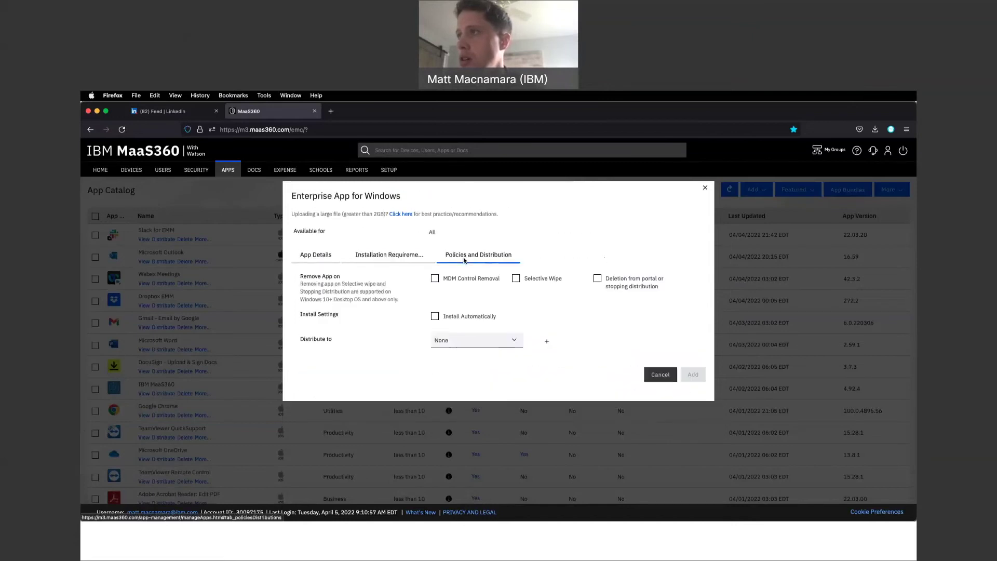
scroll(463, 261, down, 1)
click(435, 302)
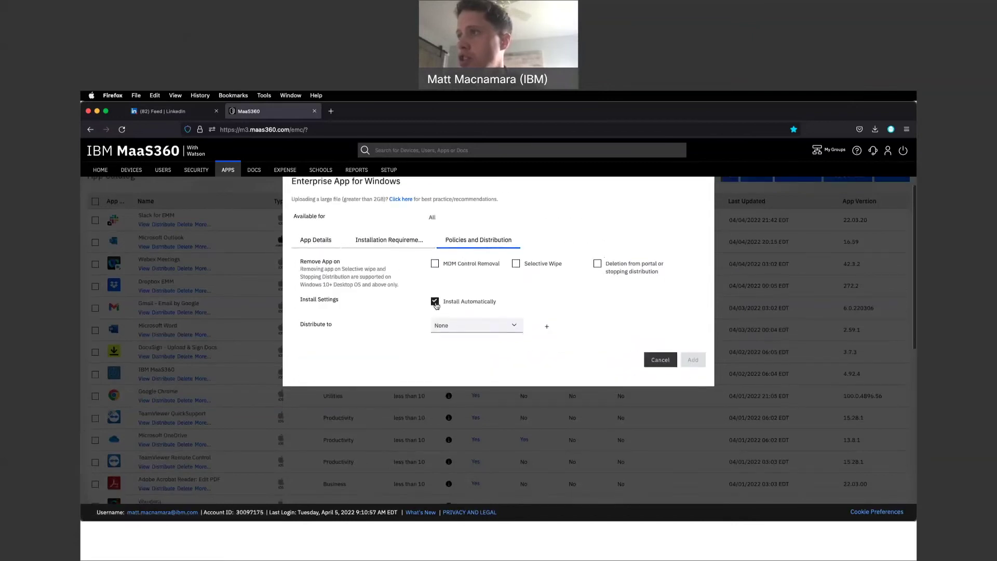
click(457, 326)
click(458, 353)
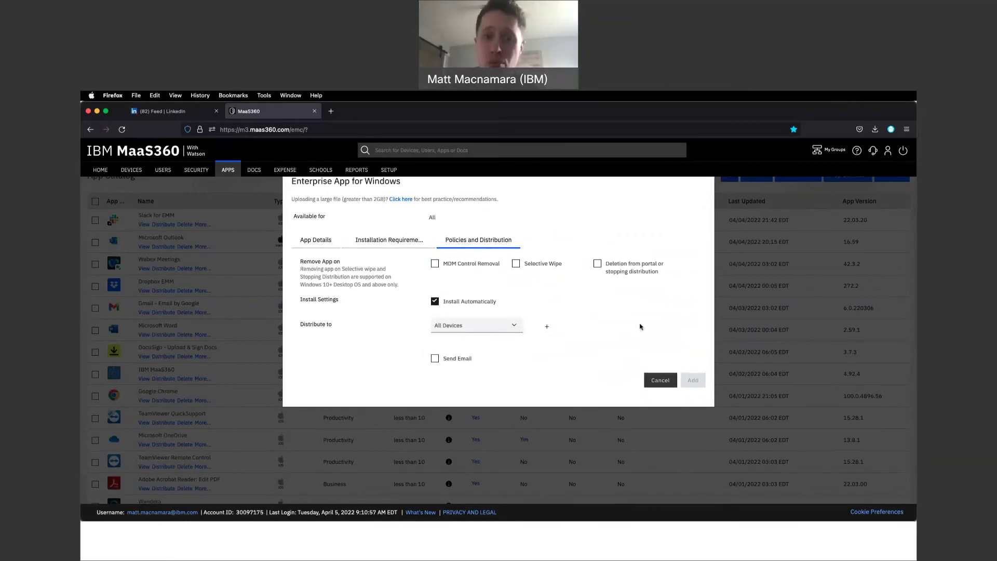
click(660, 380)
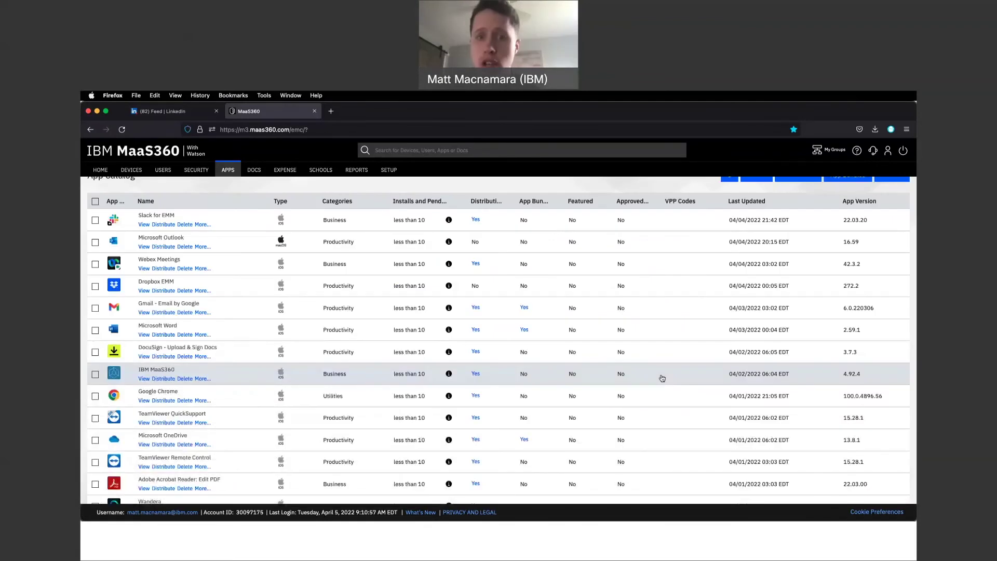